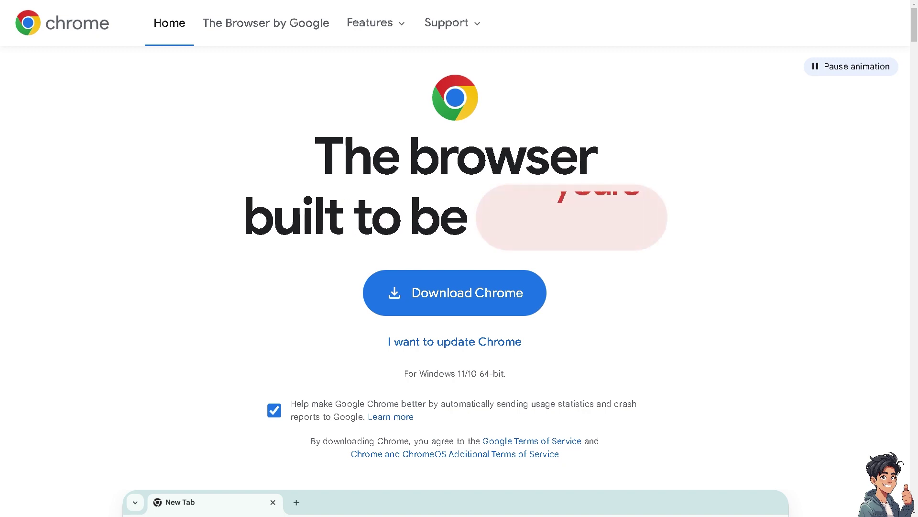
- Download Chrome and accept the Chrome for Windows install terms
scroll(341, 110, "down", 10)
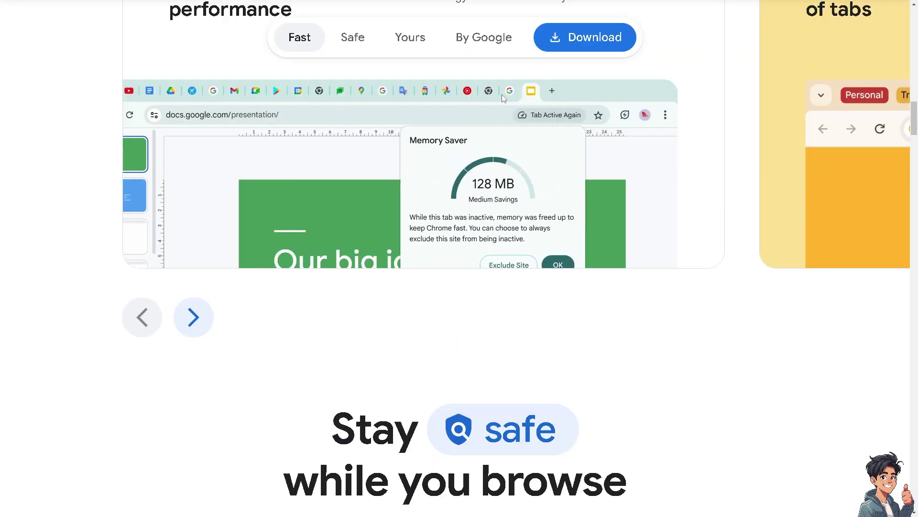
left_click(589, 48)
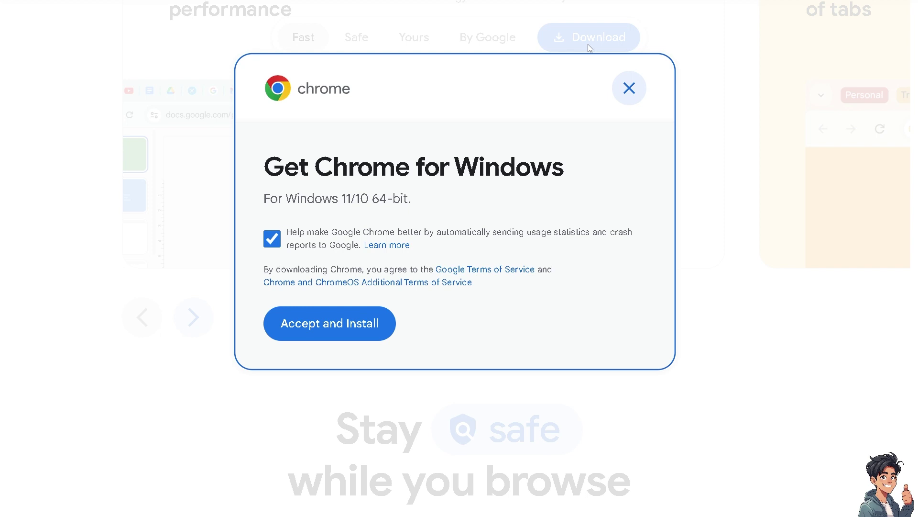
left_click(344, 327)
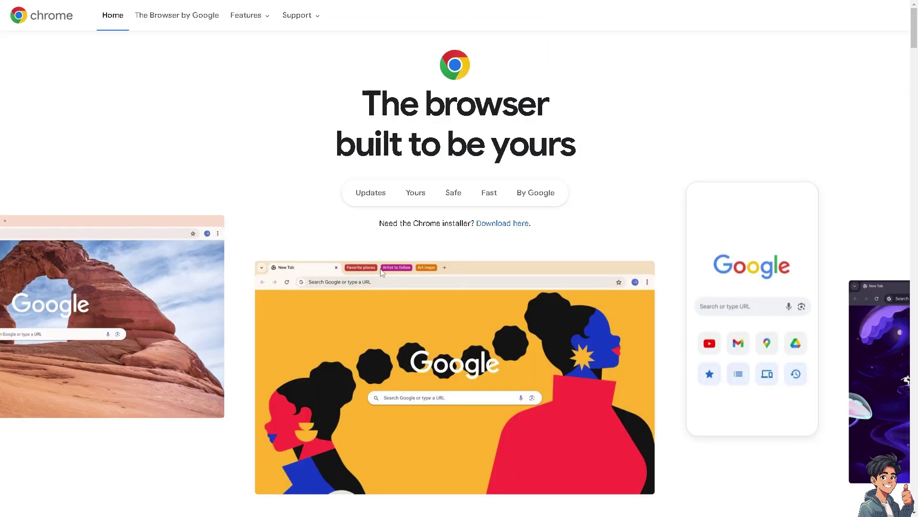
- Scroll down through the Chrome homepage feature tour to the Fast section
scroll(370, 268, "down", 1)
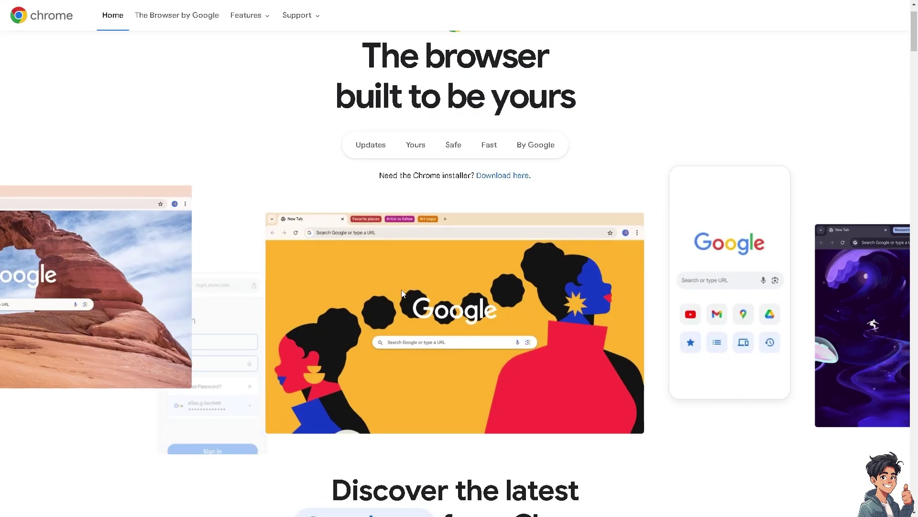
scroll(403, 293, "down", 1)
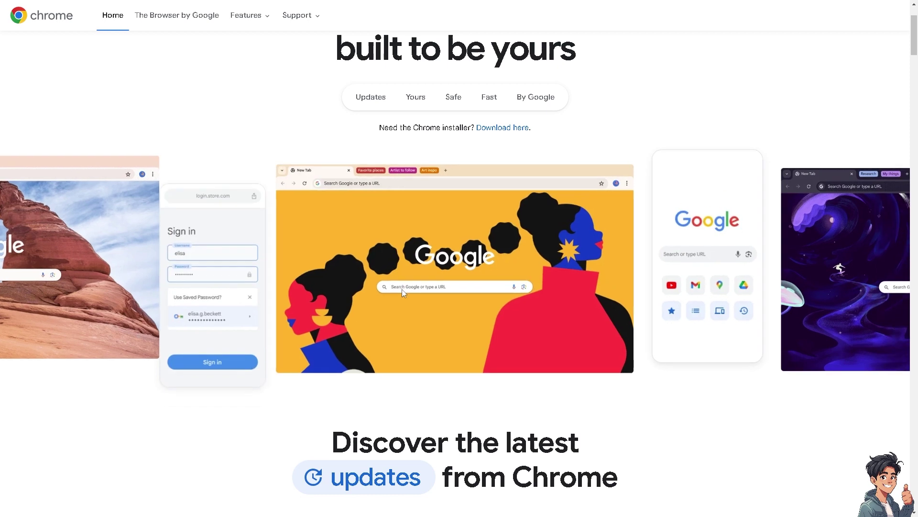
scroll(387, 300, "down", 2)
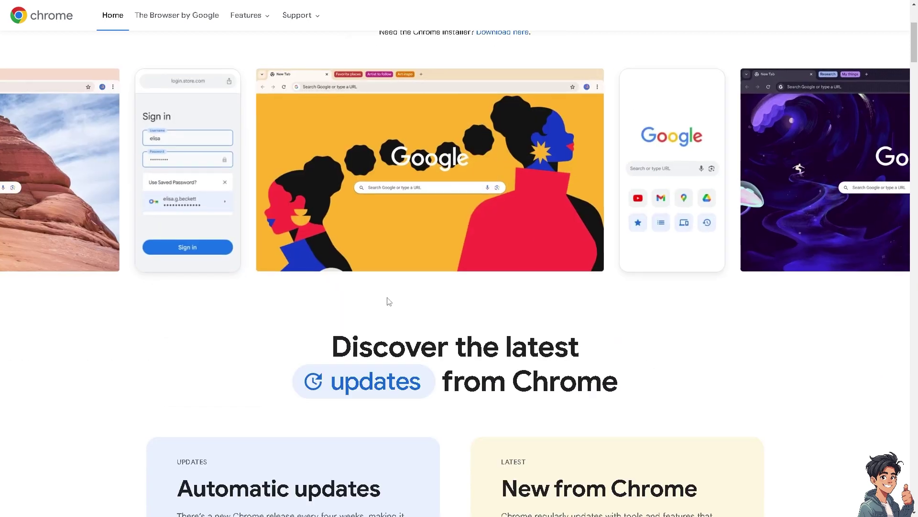
scroll(359, 302, "down", 1)
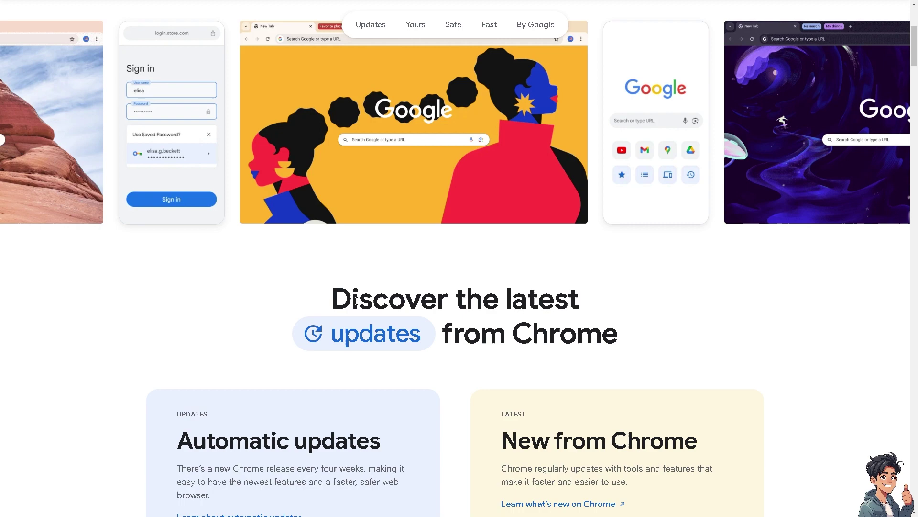
scroll(356, 301, "down", 2)
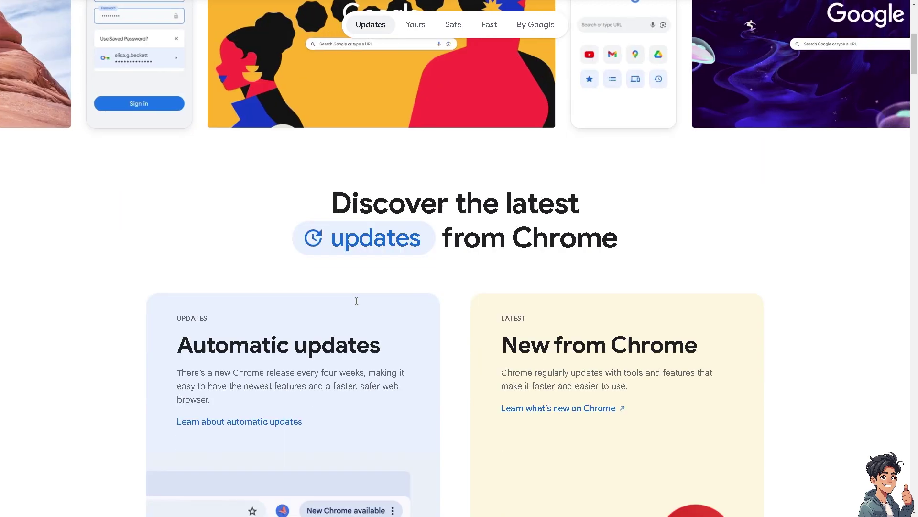
scroll(357, 300, "down", 2)
scroll(357, 300, "down", 4)
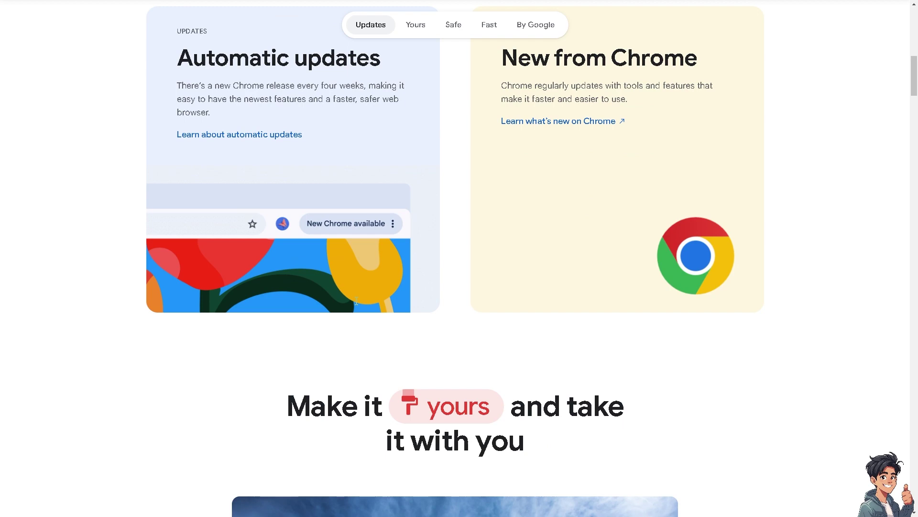
scroll(356, 301, "down", 2)
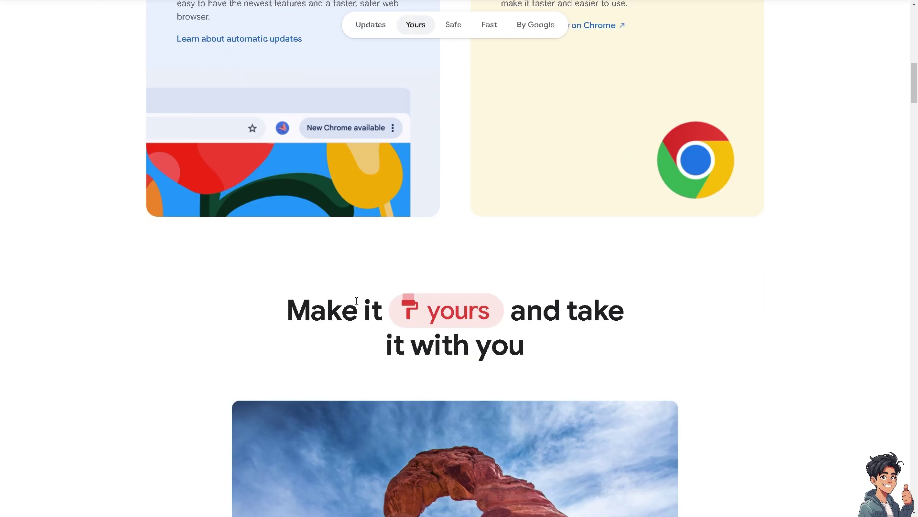
scroll(356, 300, "down", 3)
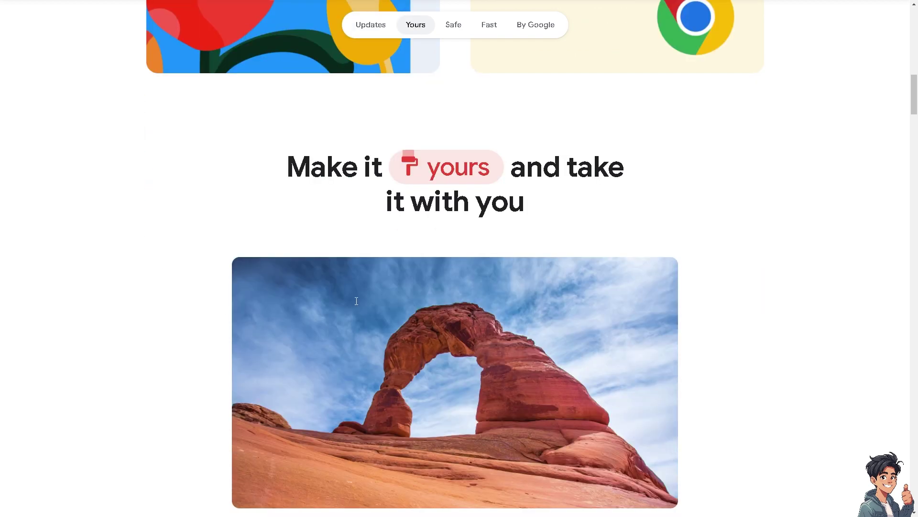
scroll(356, 301, "down", 4)
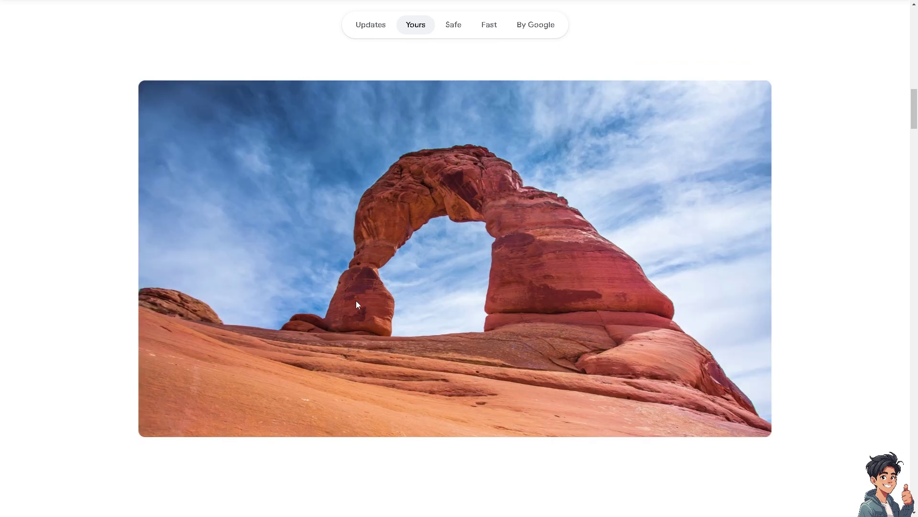
scroll(356, 300, "down", 3)
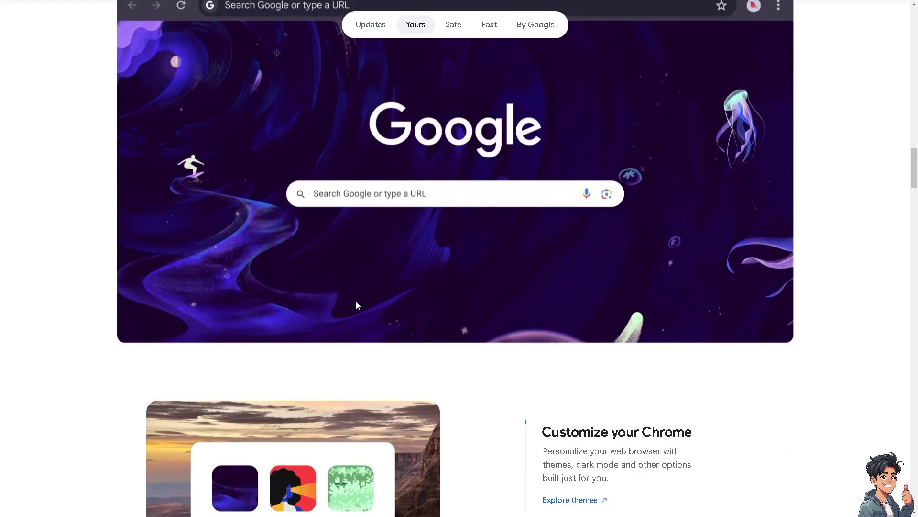
scroll(357, 304, "down", 4)
scroll(358, 304, "down", 3)
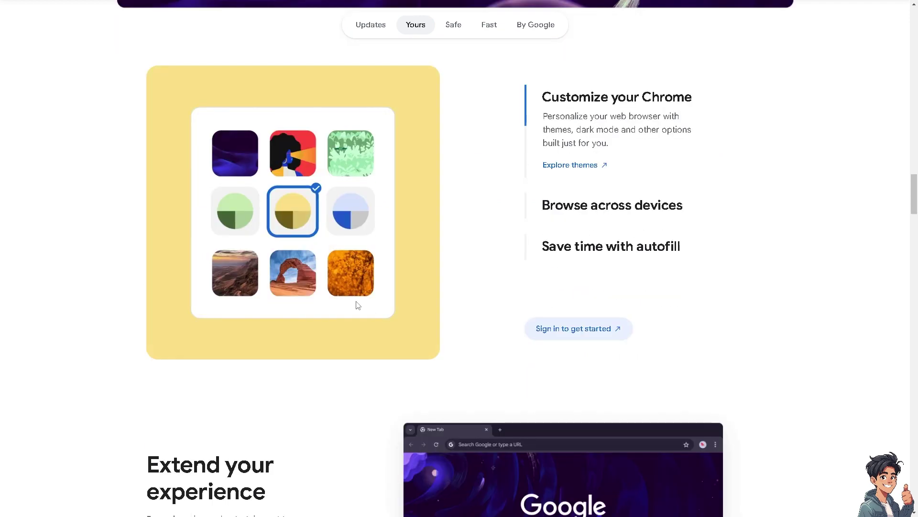
scroll(358, 304, "down", 2)
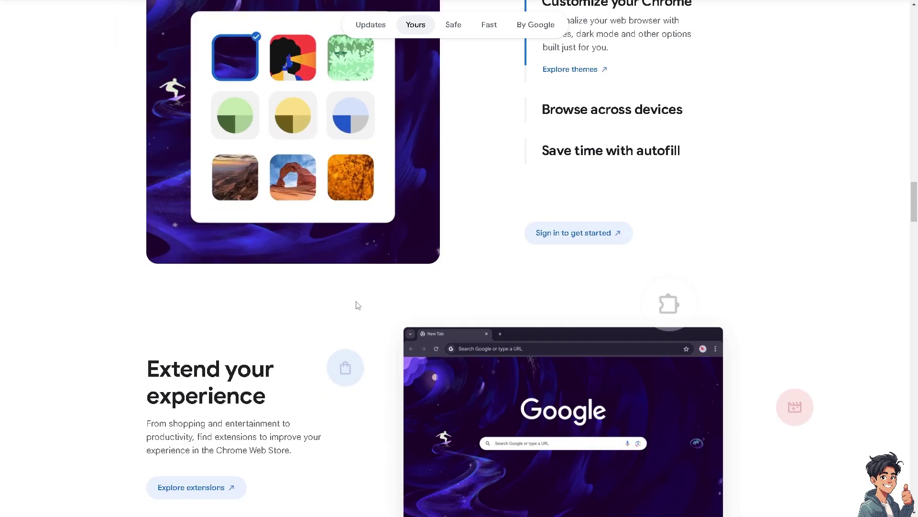
scroll(358, 304, "down", 6)
scroll(358, 304, "down", 7)
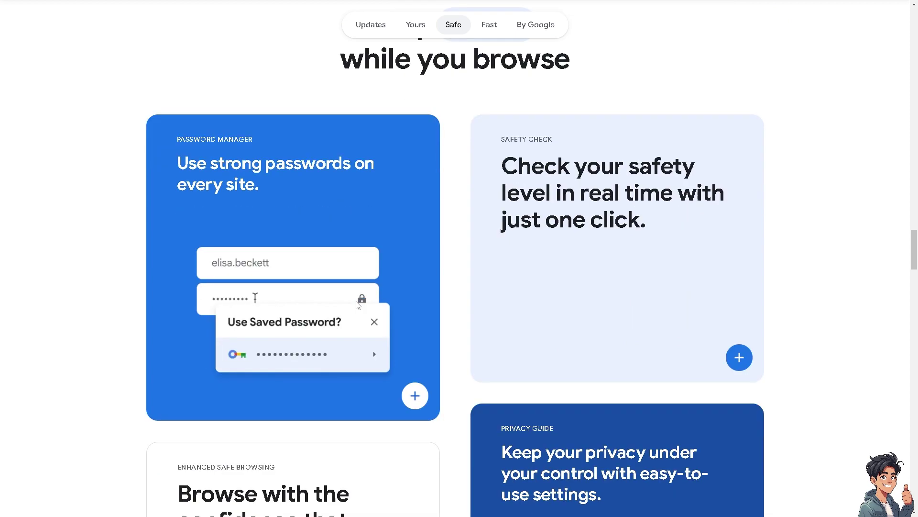
scroll(358, 304, "down", 3)
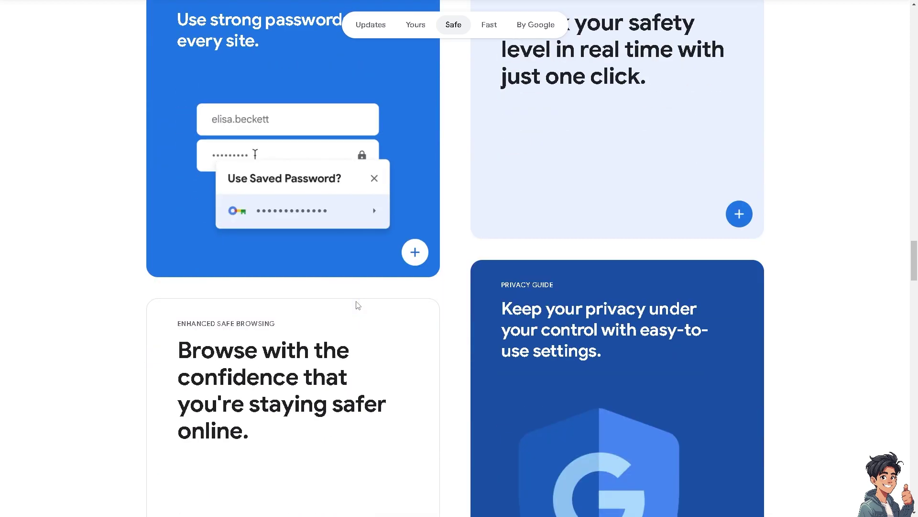
scroll(358, 304, "down", 9)
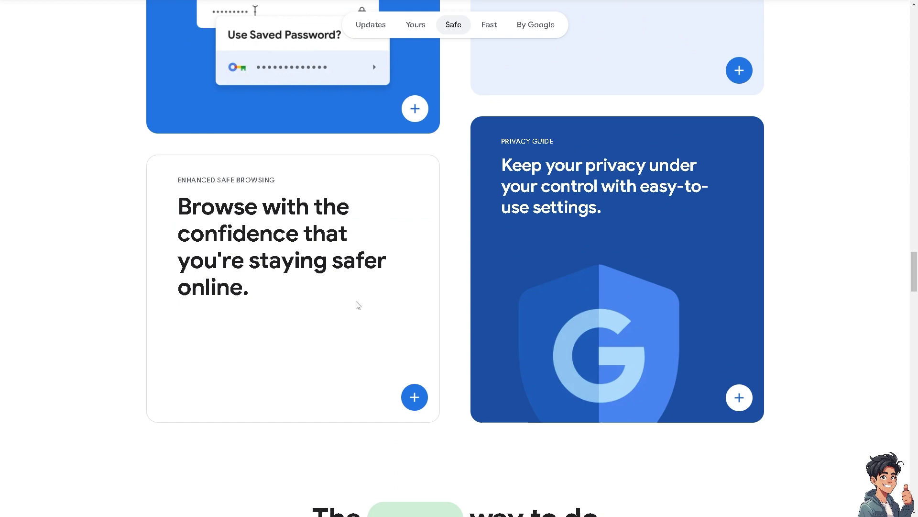
scroll(358, 304, "down", 3)
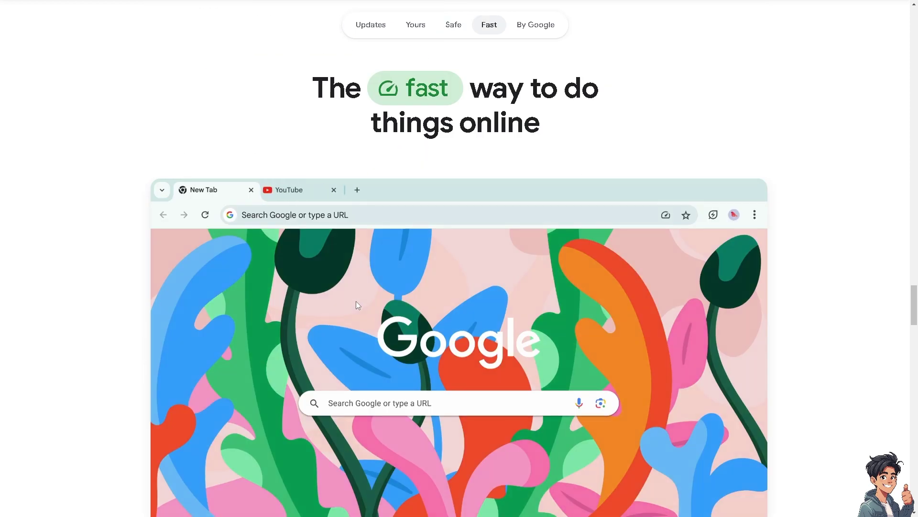
scroll(356, 304, "down", 2)
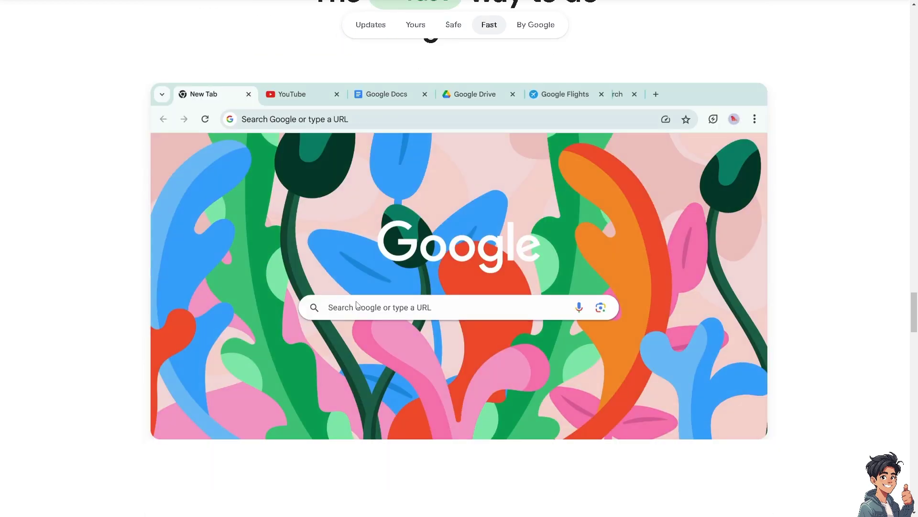
scroll(356, 302, "down", 1)
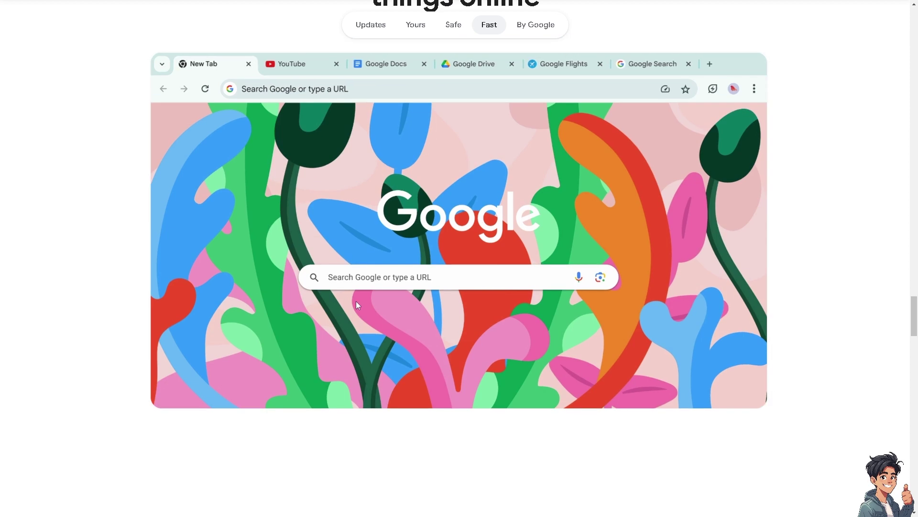
scroll(356, 305, "up", 2)
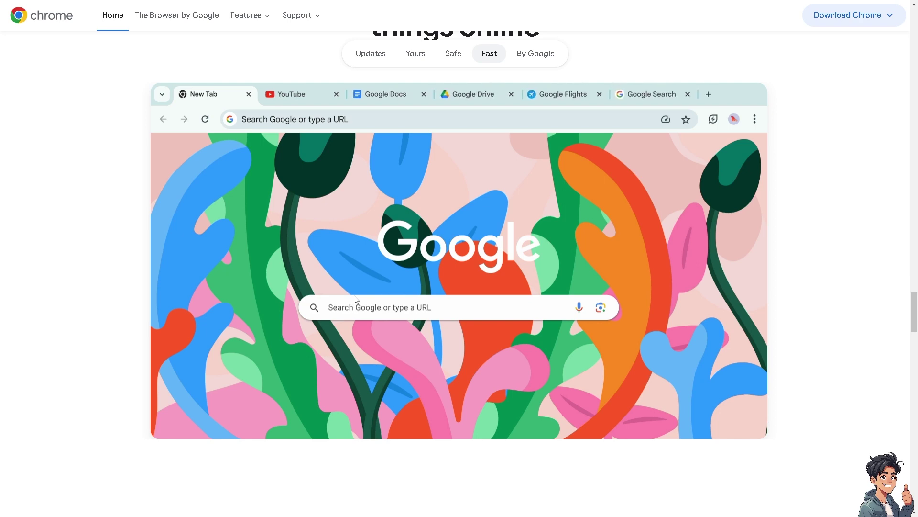
scroll(355, 301, "down", 1)
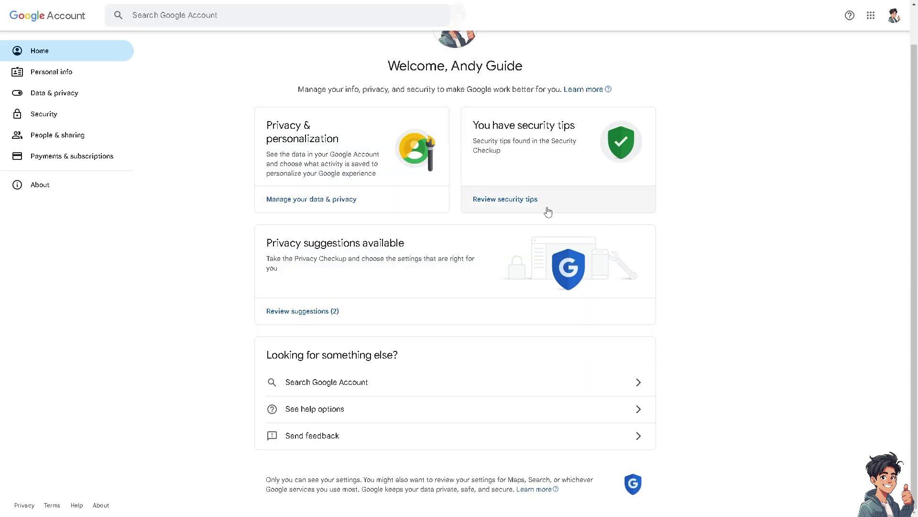
- Scroll back up to the top of the Google Account home page
scroll(547, 209, "up", 1)
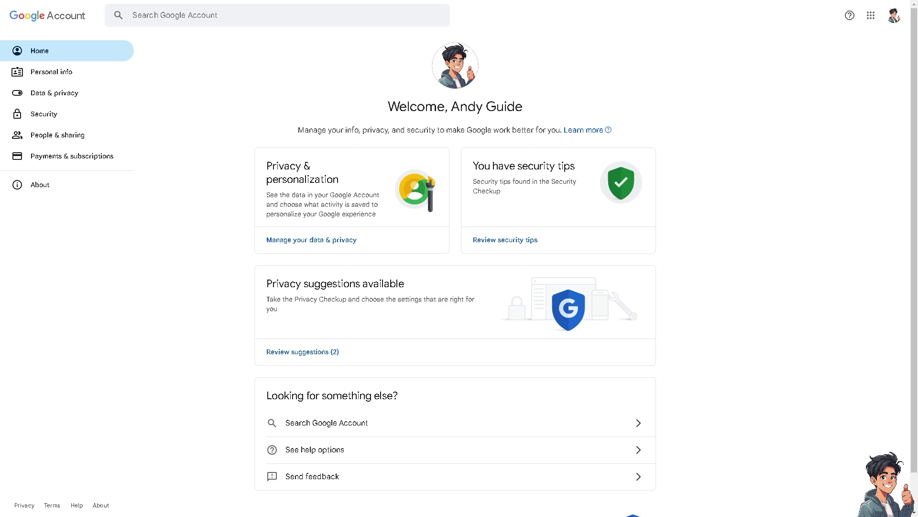
- In the Win+R Run dialog, complete the Open field to read 'appdata'
key("super+r")
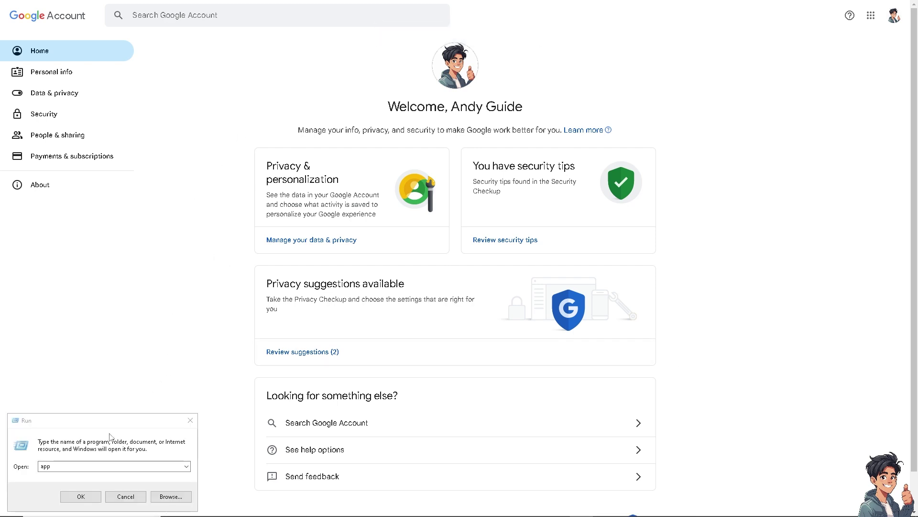
left_click(79, 426)
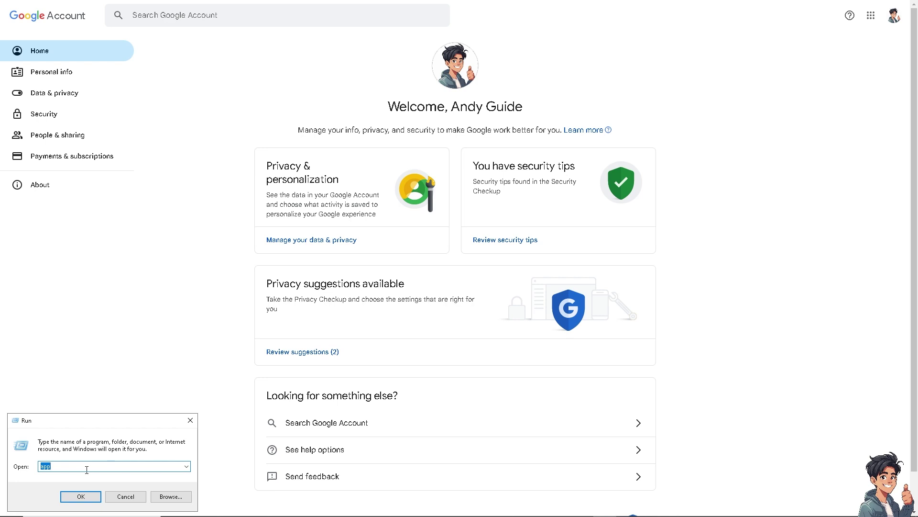
left_click(87, 470)
type("data")
- Run 'appdata', then go through Local and Google into the Chrome folder
key("Return")
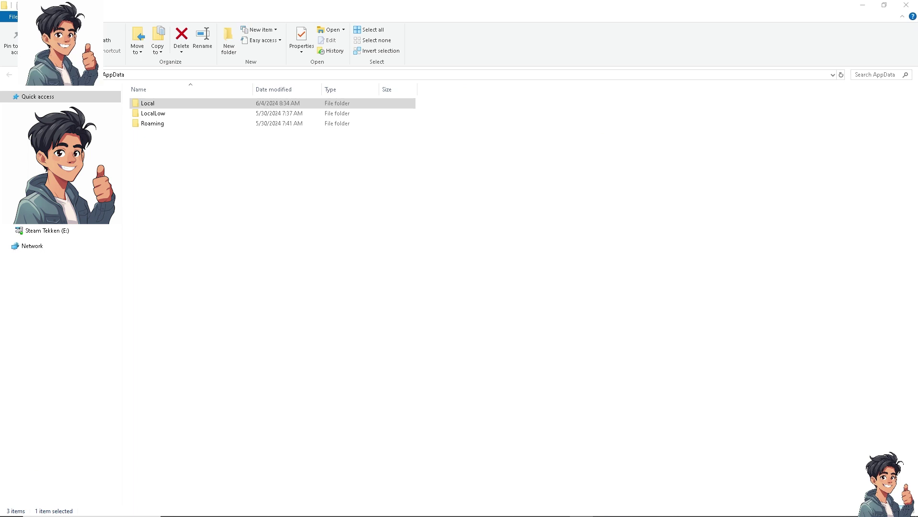
left_click(183, 106)
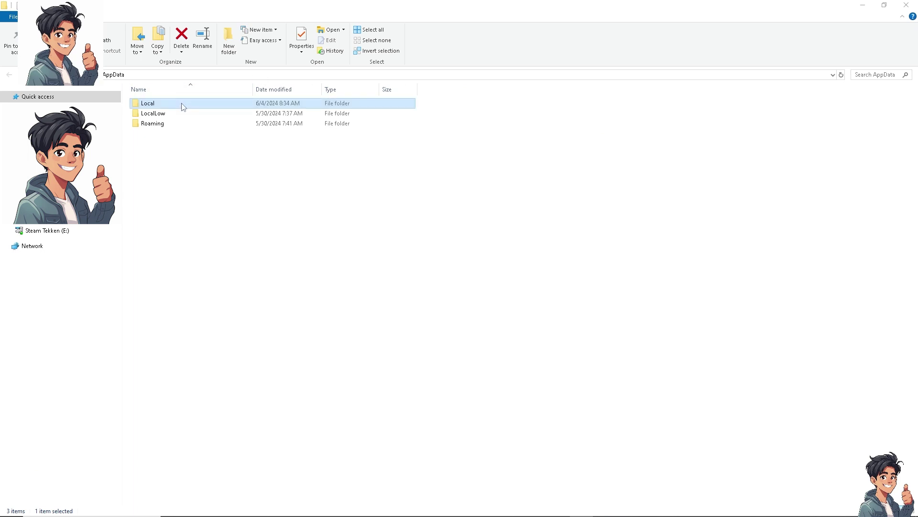
double_click(182, 106)
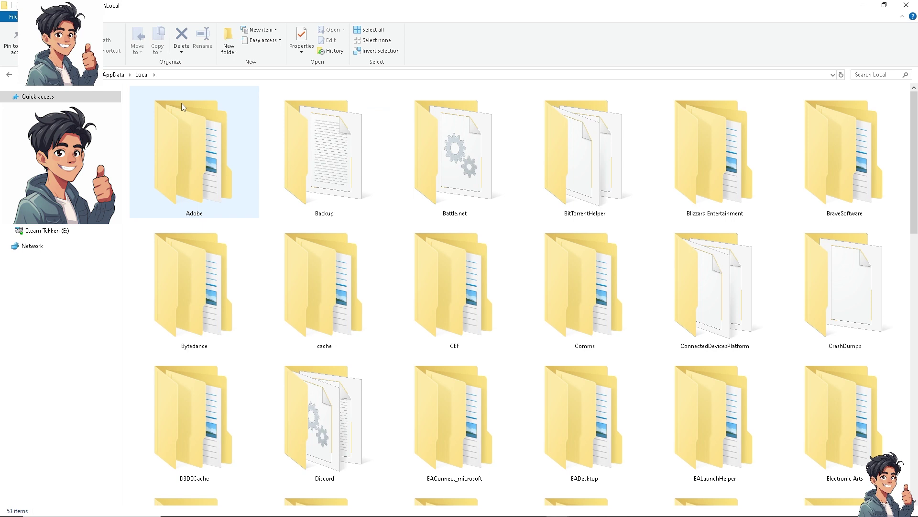
scroll(478, 287, "down", 3)
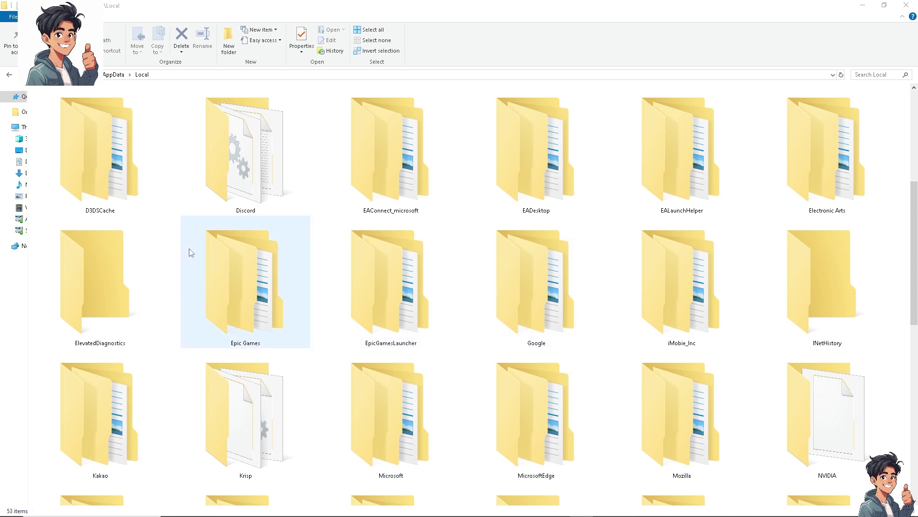
double_click(522, 274)
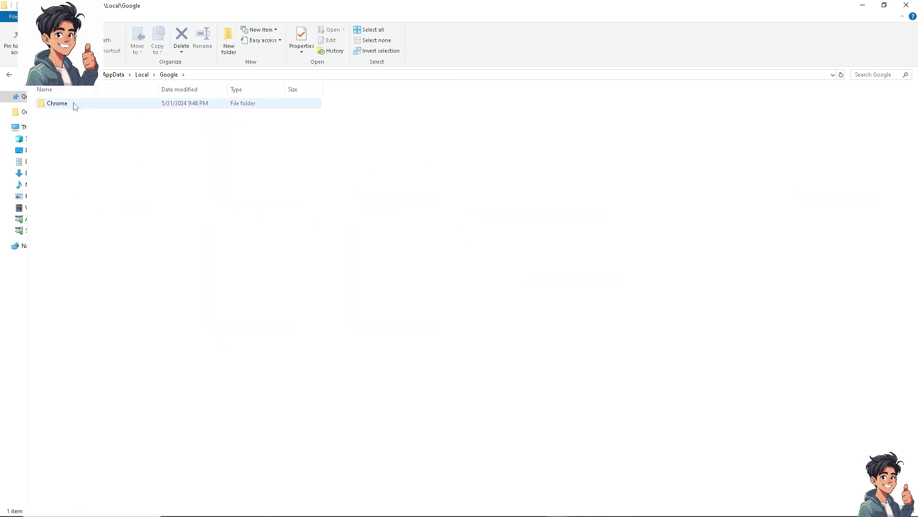
double_click(57, 103)
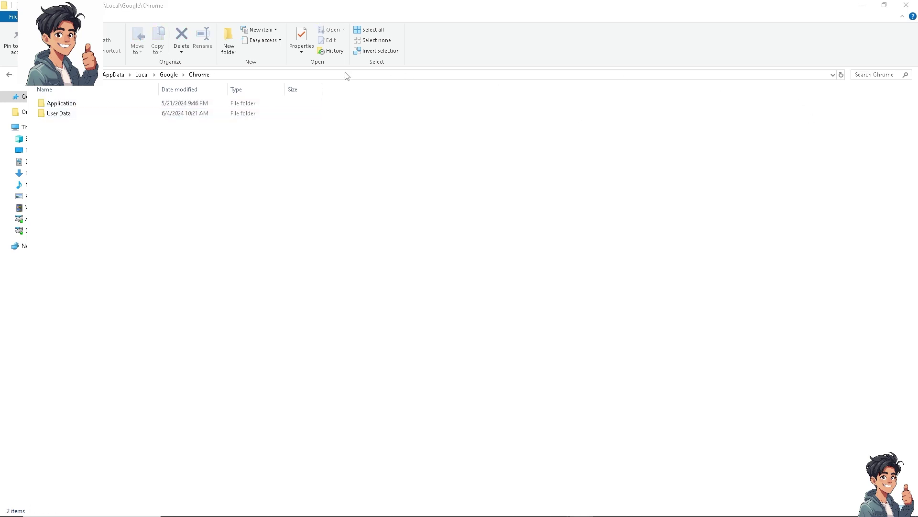
left_click(66, 117)
right_click(65, 117)
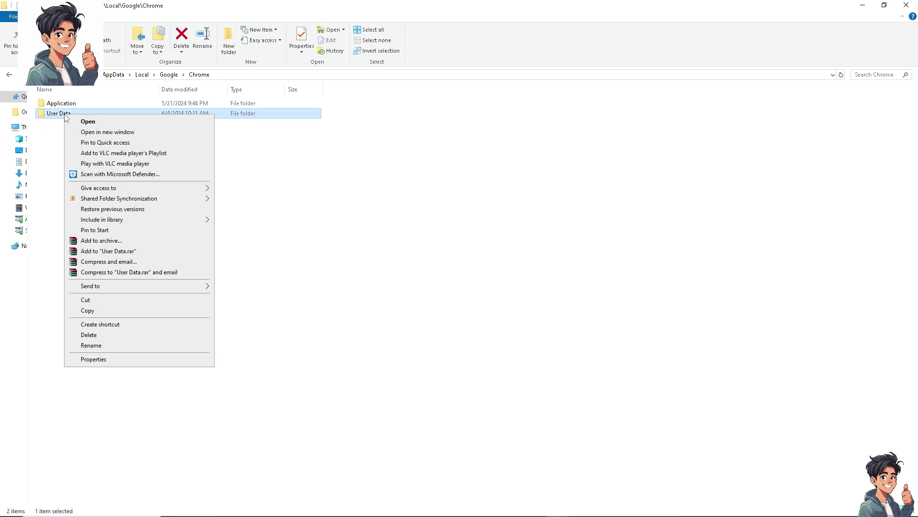
left_click(135, 360)
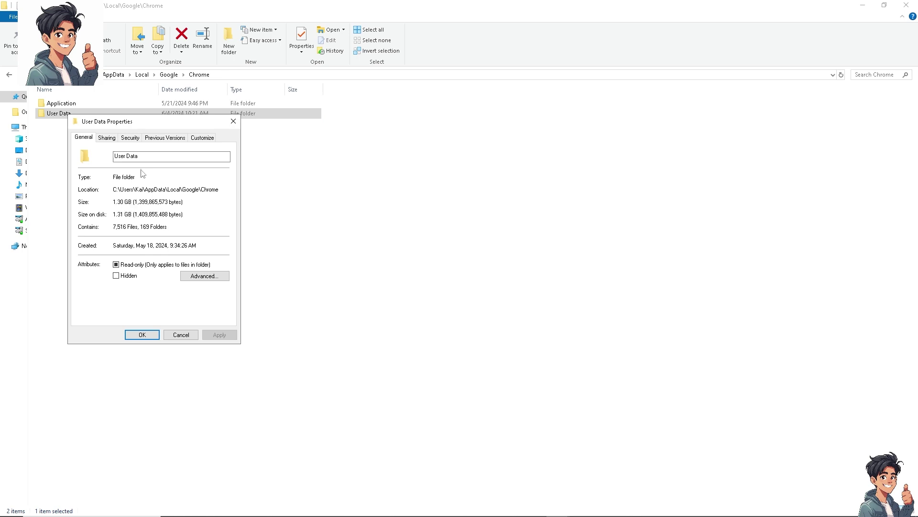
left_click(234, 122)
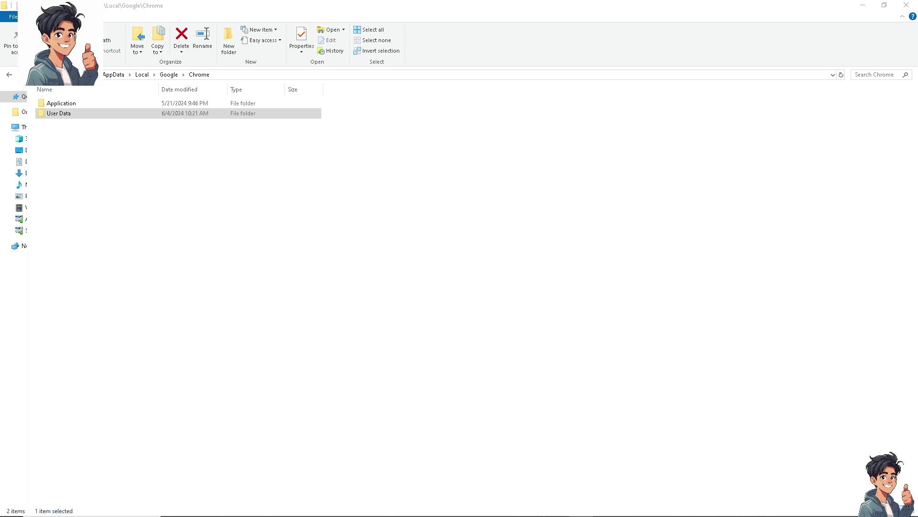
- Select the User Data folder again
left_click(101, 114)
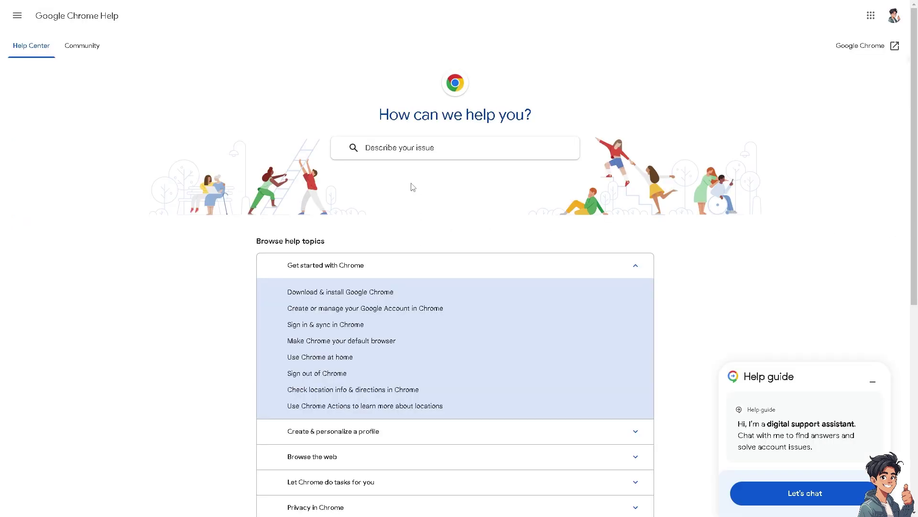
- Search the Help Center for recovering a deleted Chrome profile, then return to its home page
left_click(410, 147)
type("How To Recover Accidentally Deleted Chrome Profile")
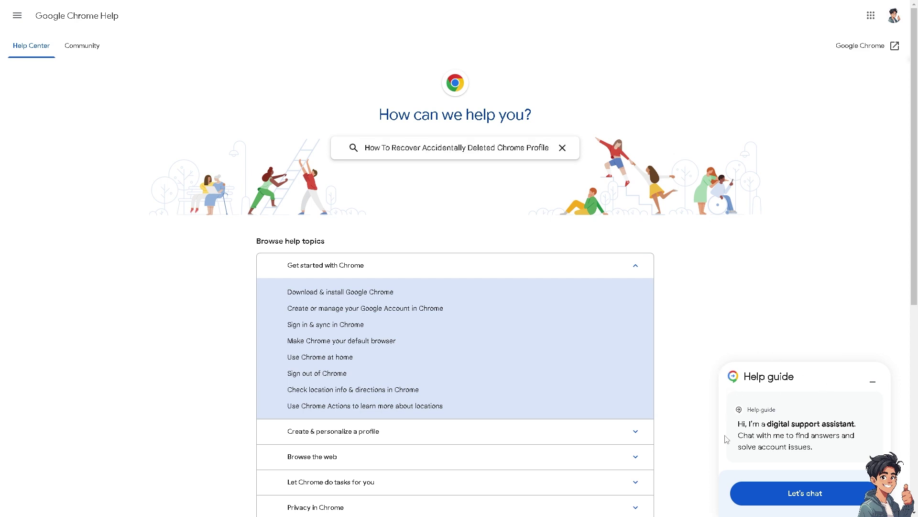
key("Return")
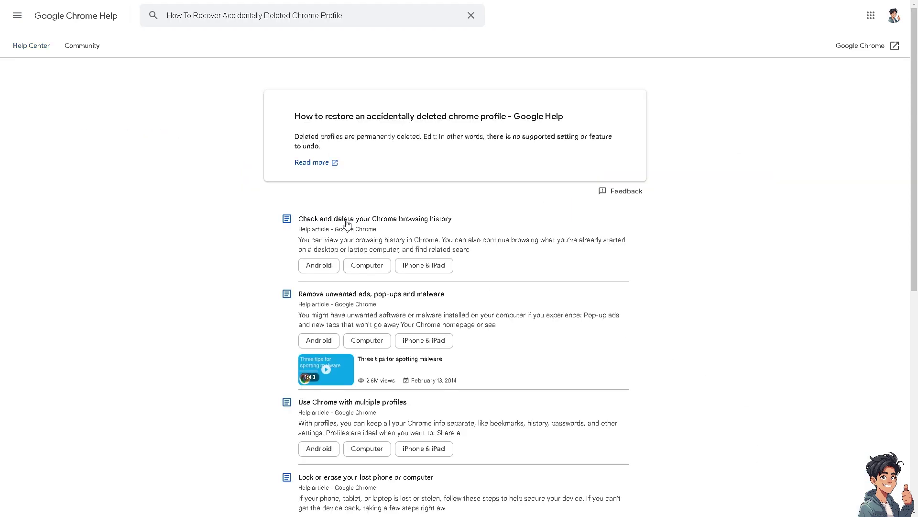
key("alt+Left")
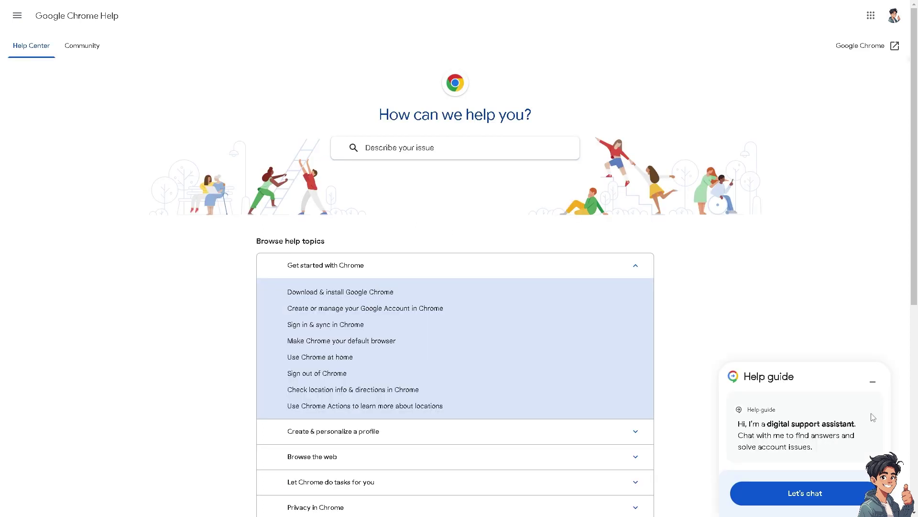
- Ask the help chat under Something else: 'How To Recover Accidentally Deleted Chrome Profile'
left_click(801, 499)
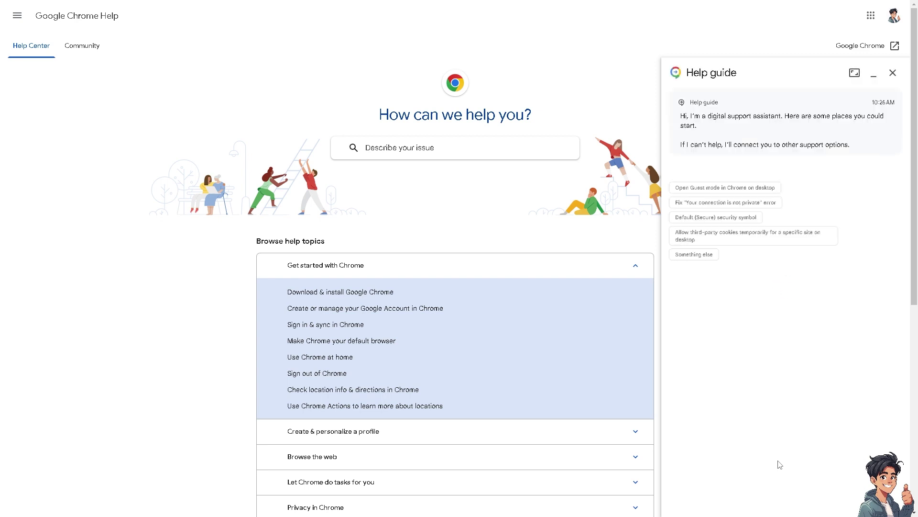
left_click(701, 254)
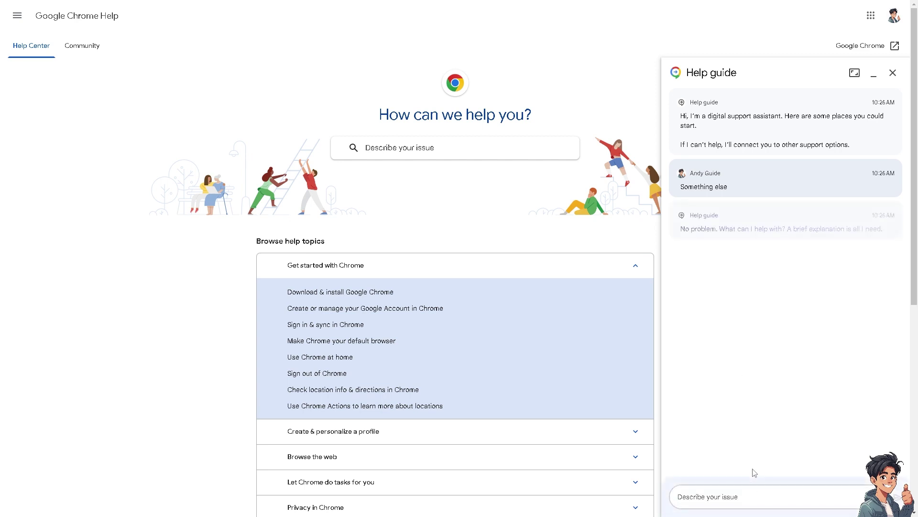
left_click(749, 498)
type("How To Recover Accidentally Deleted Chrome Profile")
key("Return")
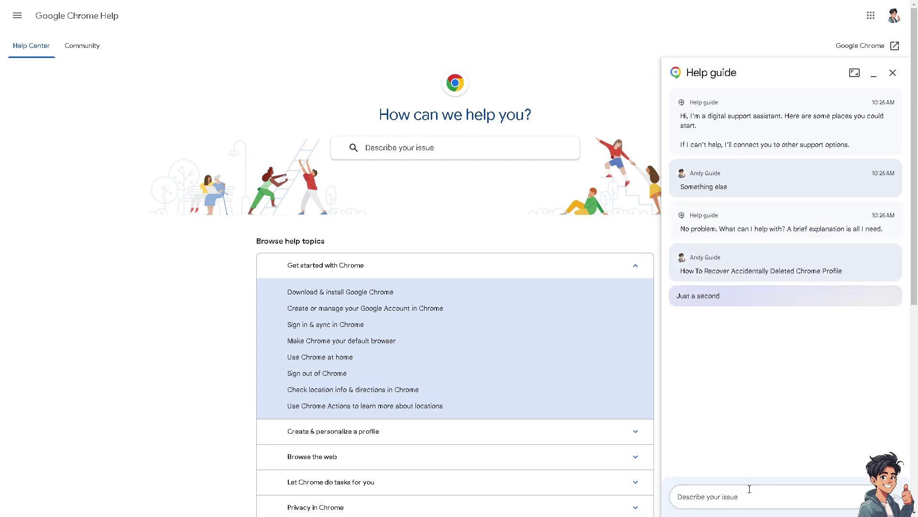